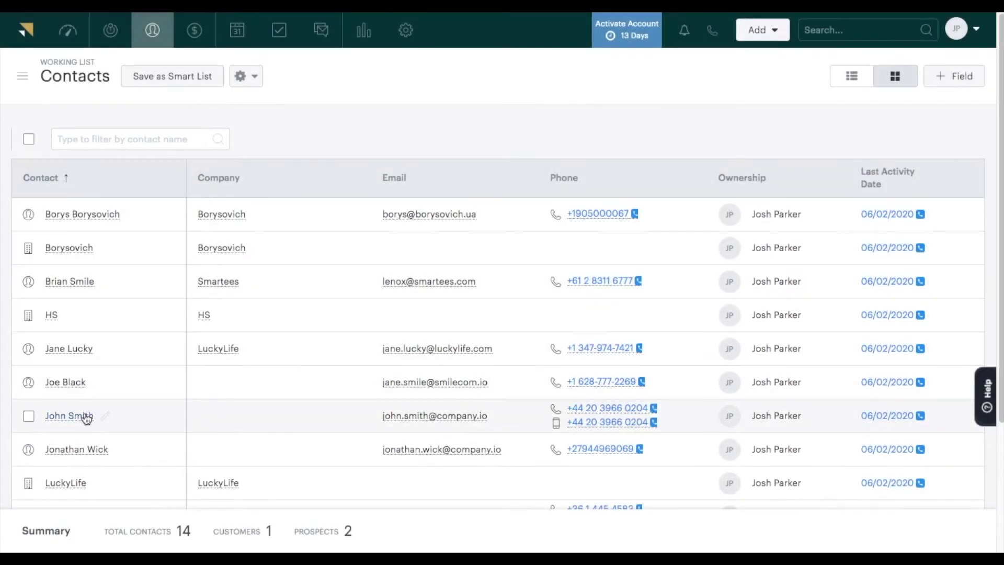
Open John Smith's contact profile and call his work number through CloudTalk
left_click(69, 414)
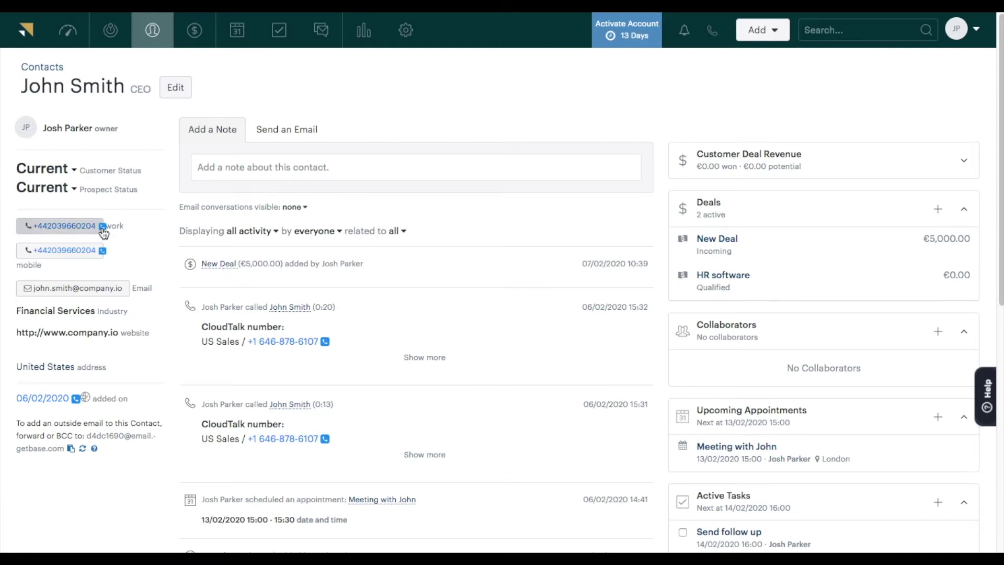
left_click(102, 227)
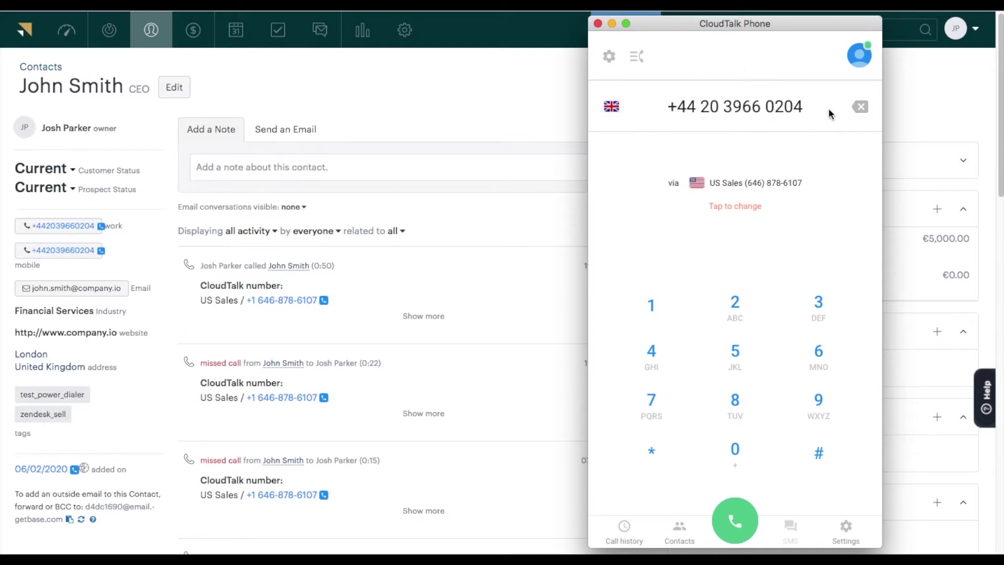
left_click(735, 519)
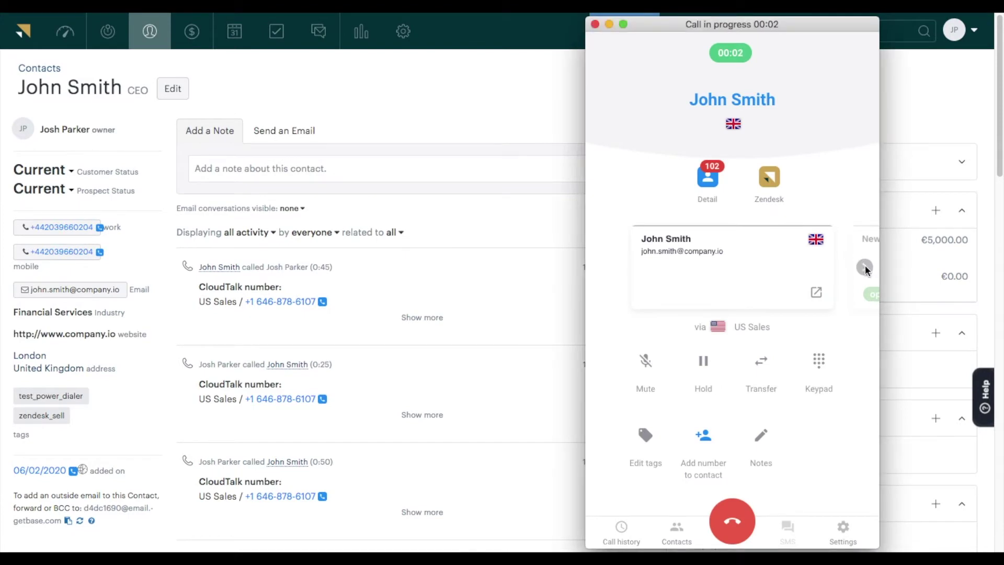
left_click(865, 268)
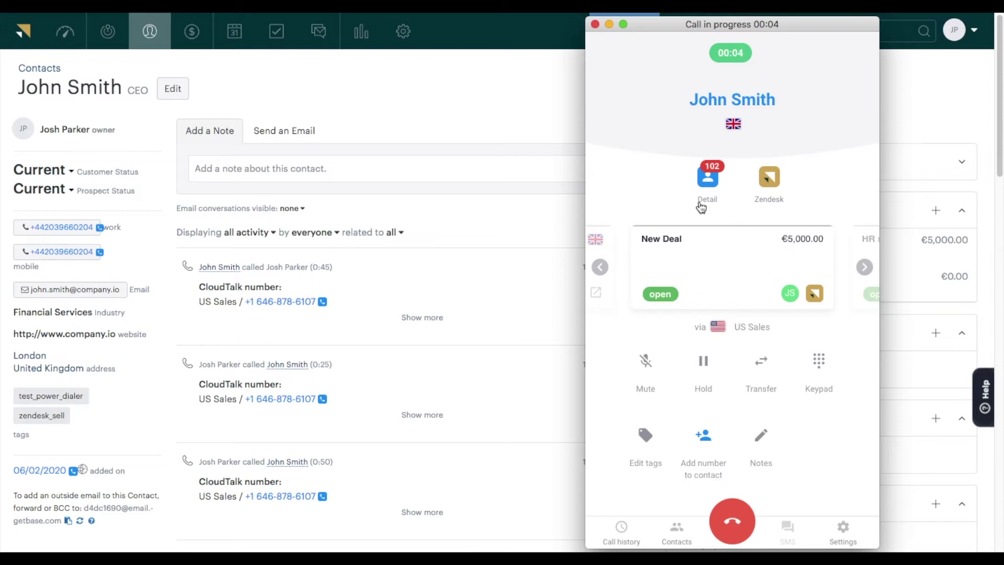
left_click(601, 267)
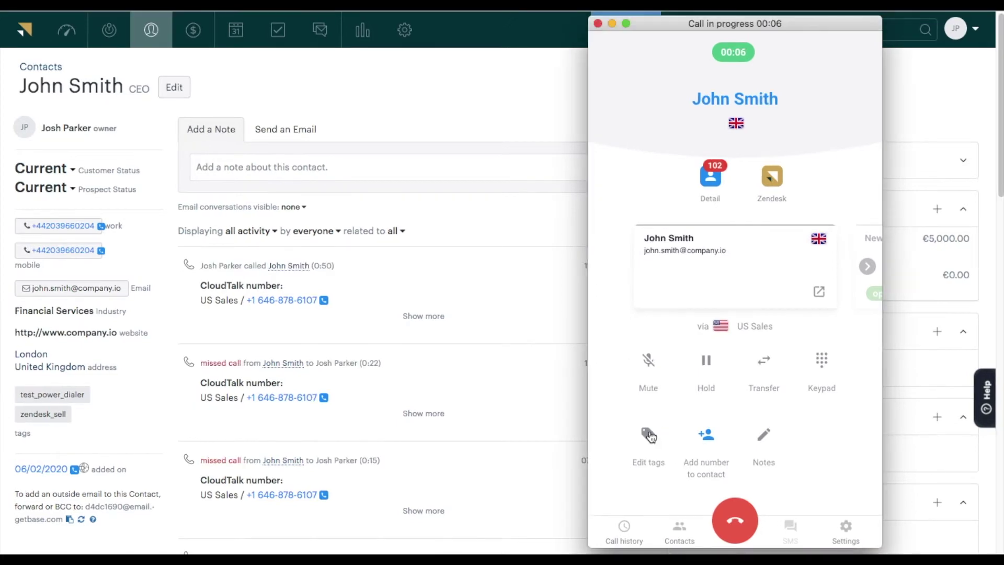
Tag the ongoing call Lead and Interested, and save the note 'Great customer'
left_click(649, 434)
left_click(772, 154)
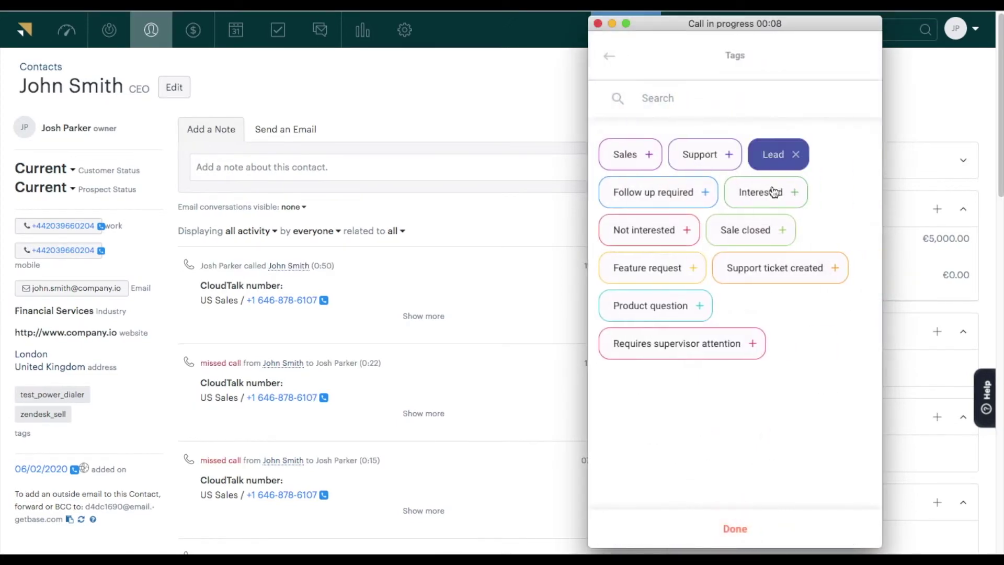
left_click(765, 191)
left_click(735, 528)
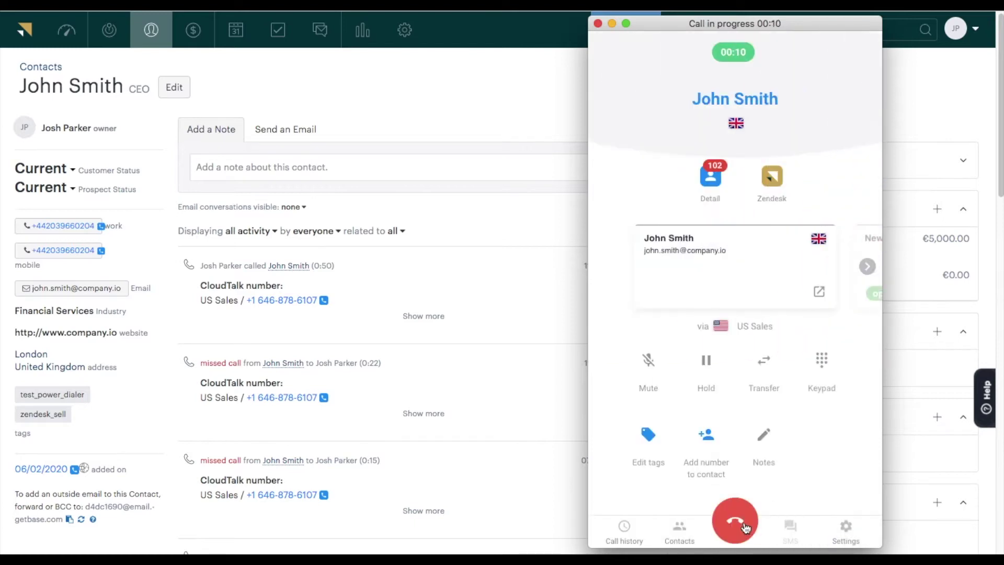
left_click(763, 435)
type("Great")
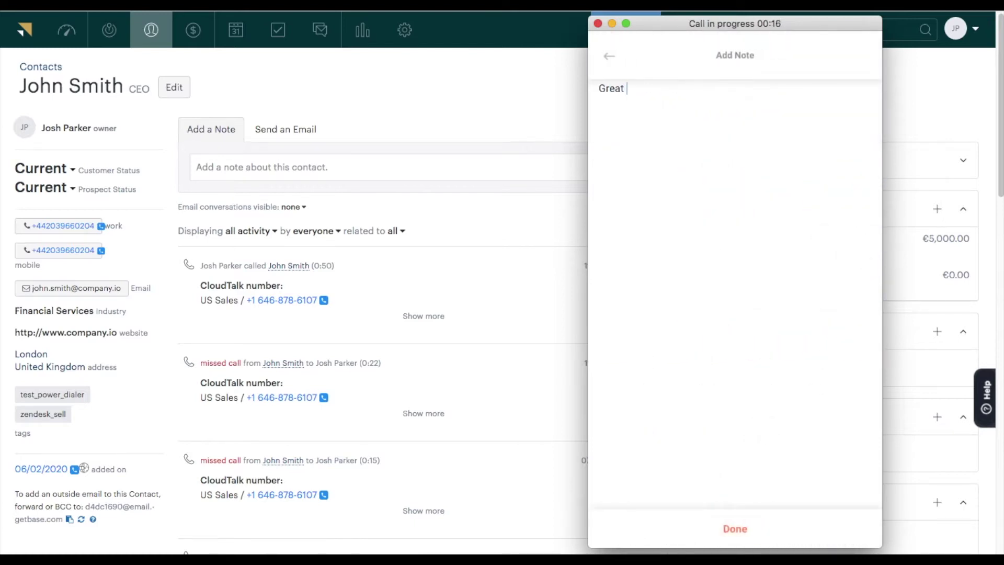
type(" customer")
left_click(735, 528)
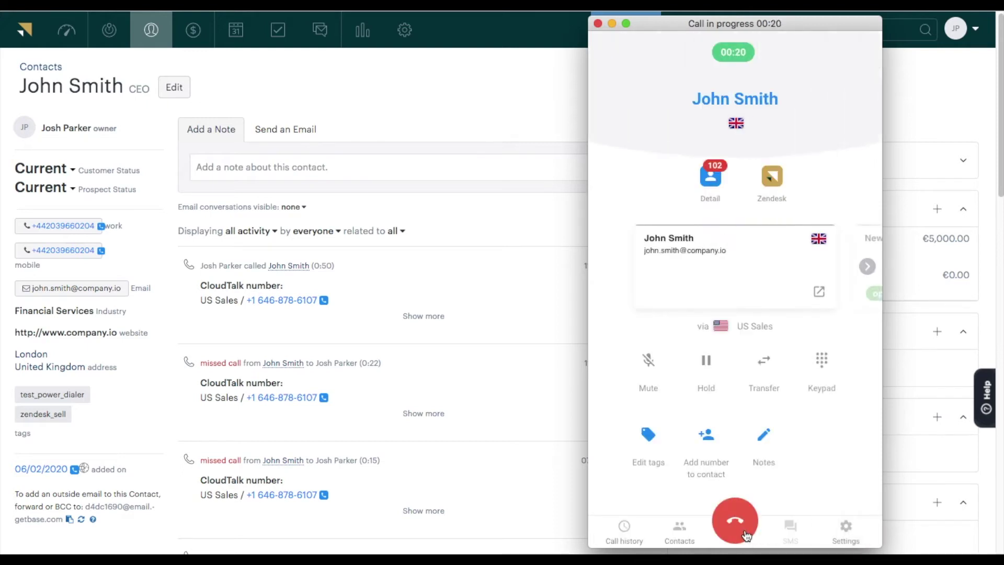
End John Smith's call, rate his mood very happy with five stars, and minimize CloudTalk
left_click(741, 524)
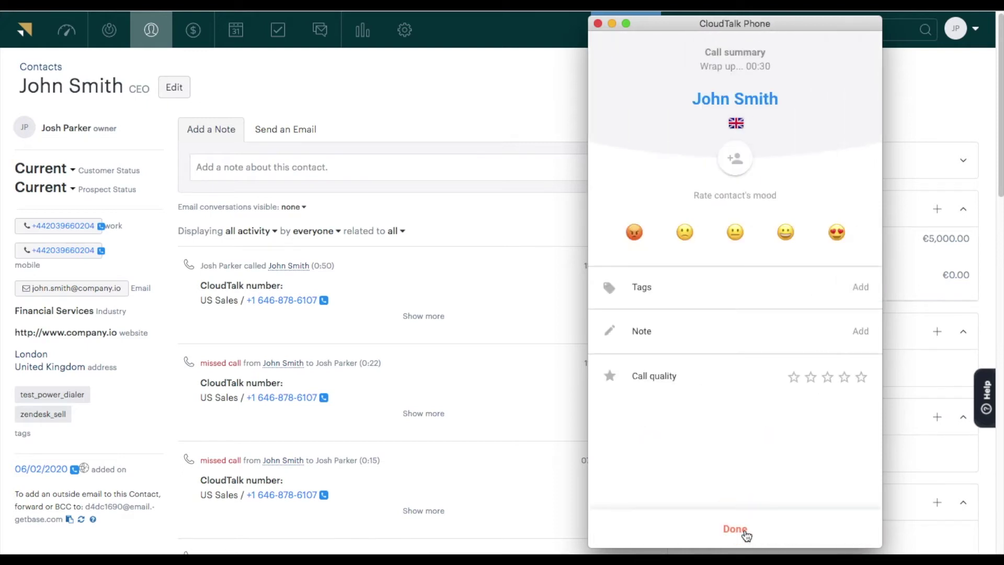
left_click(837, 232)
left_click(861, 437)
left_click(752, 530)
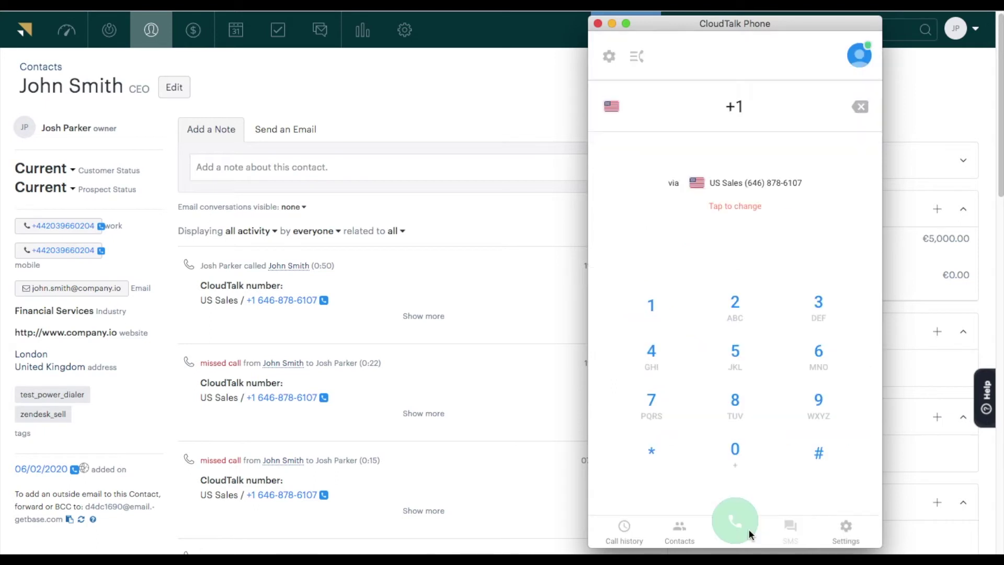
left_click(612, 23)
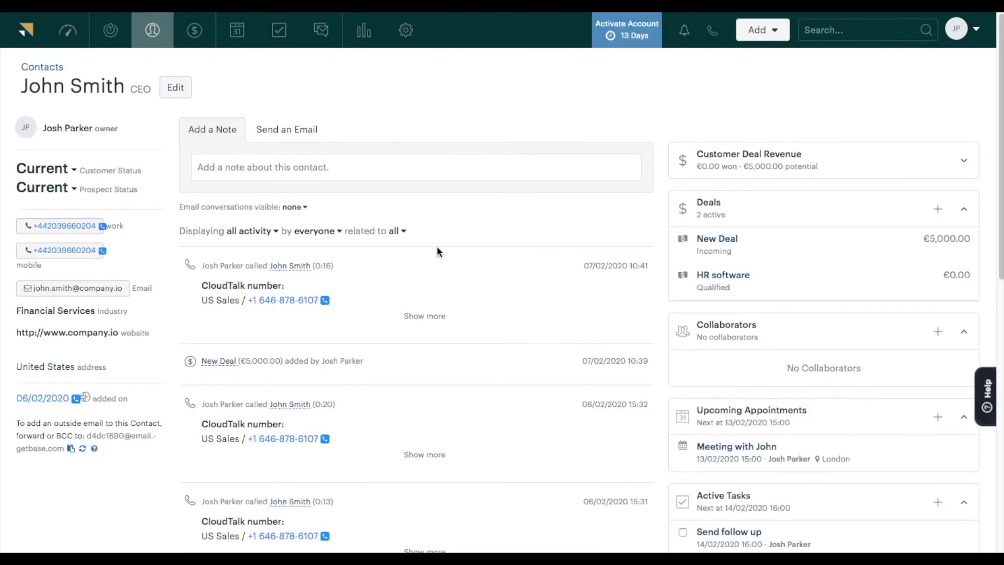
Expand the details of the newest call activity in John Smith's feed
left_click(425, 315)
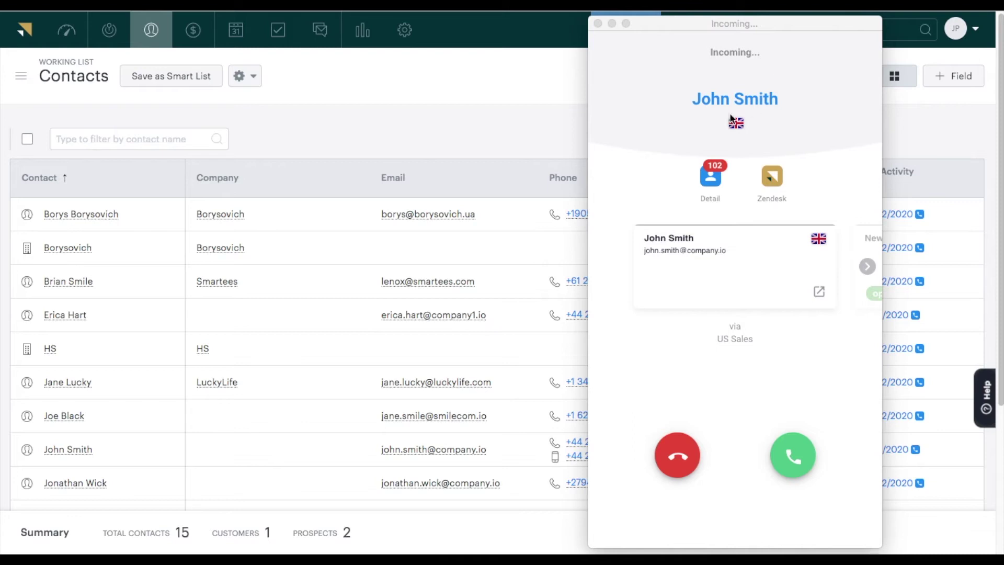
Open John Smith's Zendesk record from the incoming call window, then answer the call
left_click(771, 175)
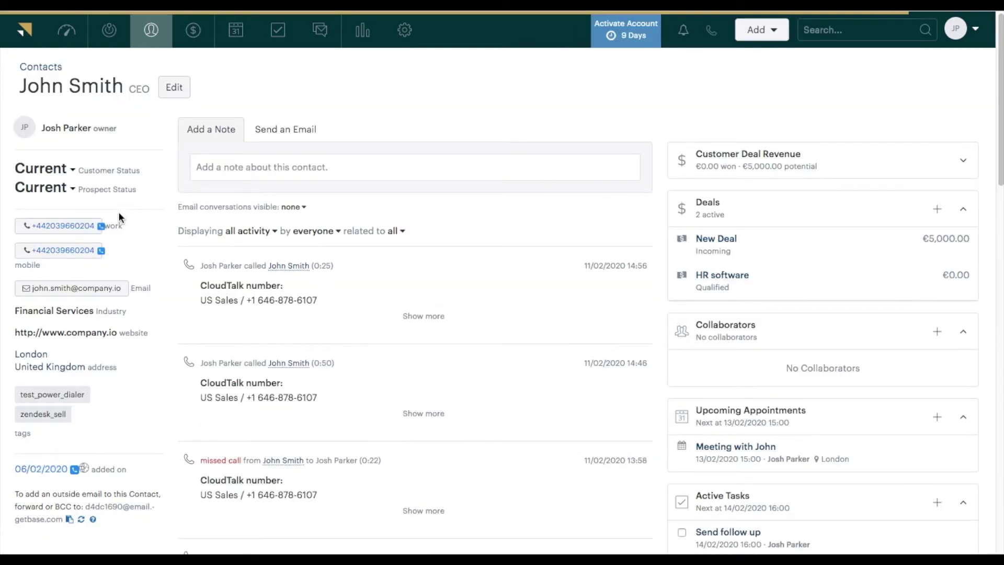
scroll(560, 390, "down", 5)
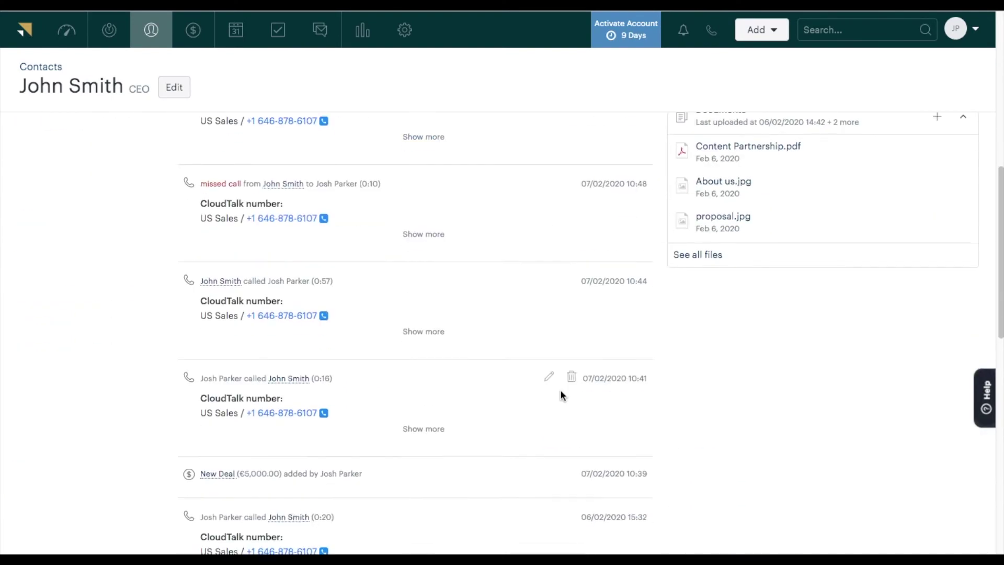
scroll(561, 390, "down", 5)
scroll(560, 390, "up", 1)
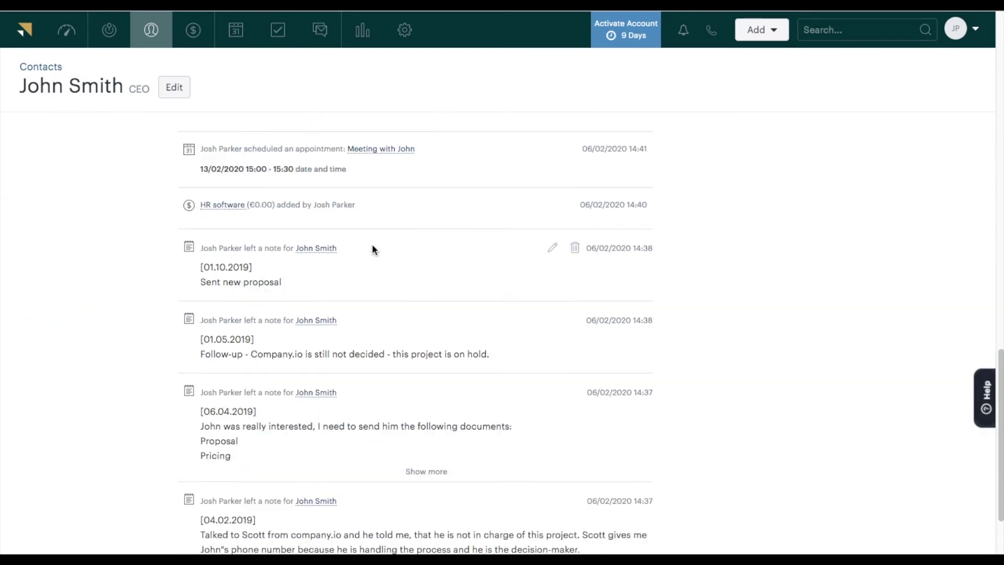
scroll(373, 244, "up", 10)
left_click(792, 455)
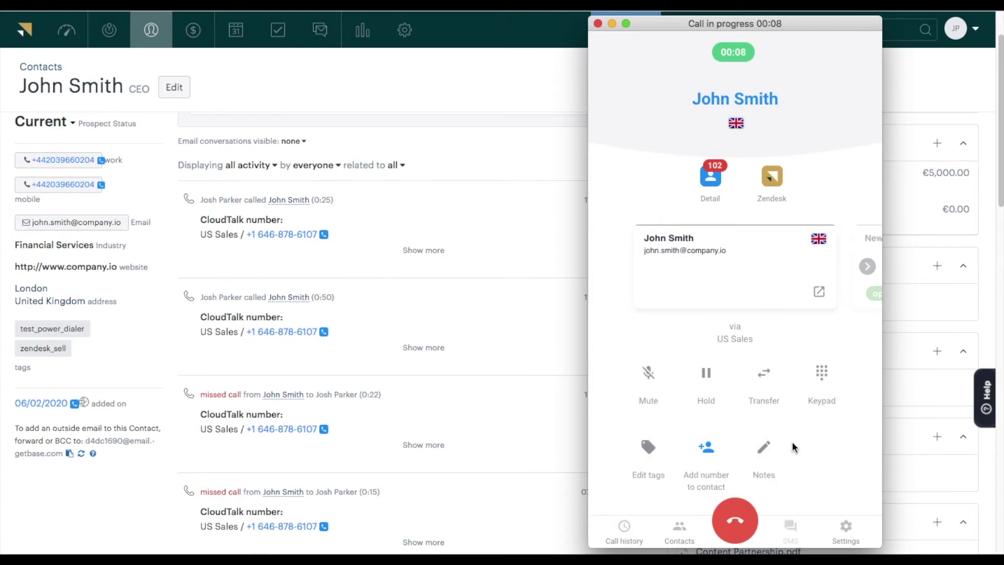
Hang up, rate mood very happy, add Lead and Interested tags and note 'Great customer'
left_click(735, 519)
left_click(837, 232)
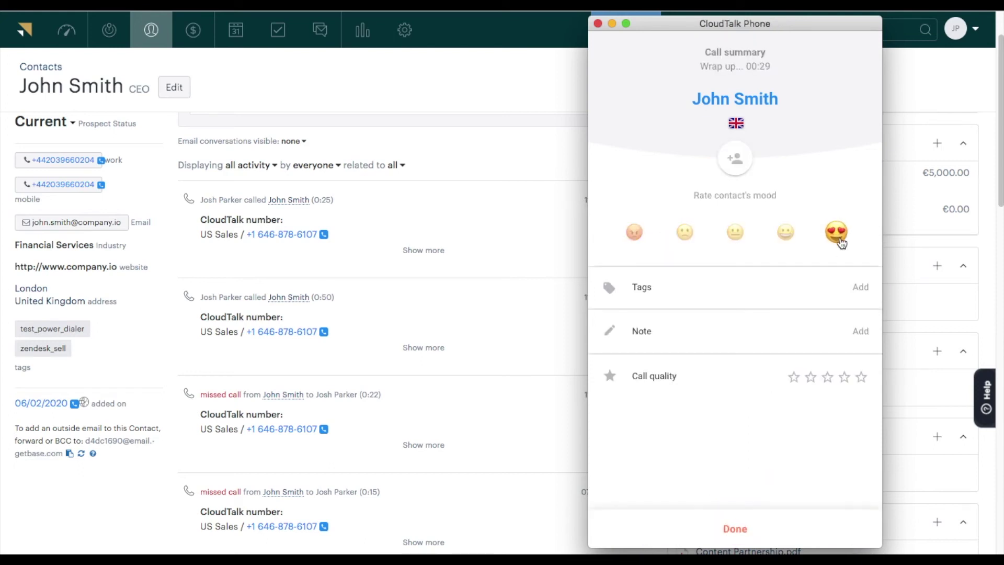
left_click(860, 288)
left_click(779, 154)
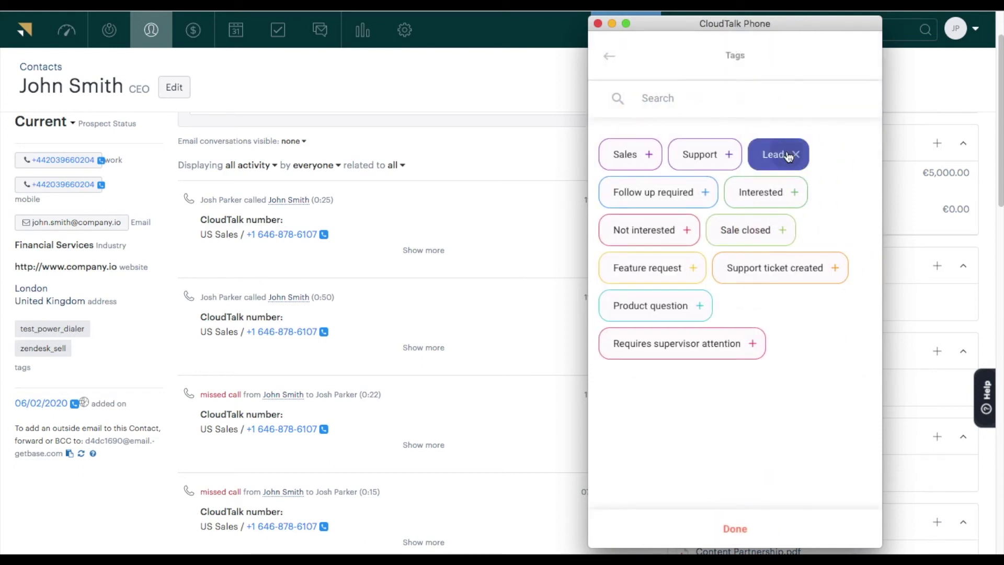
left_click(765, 192)
left_click(734, 528)
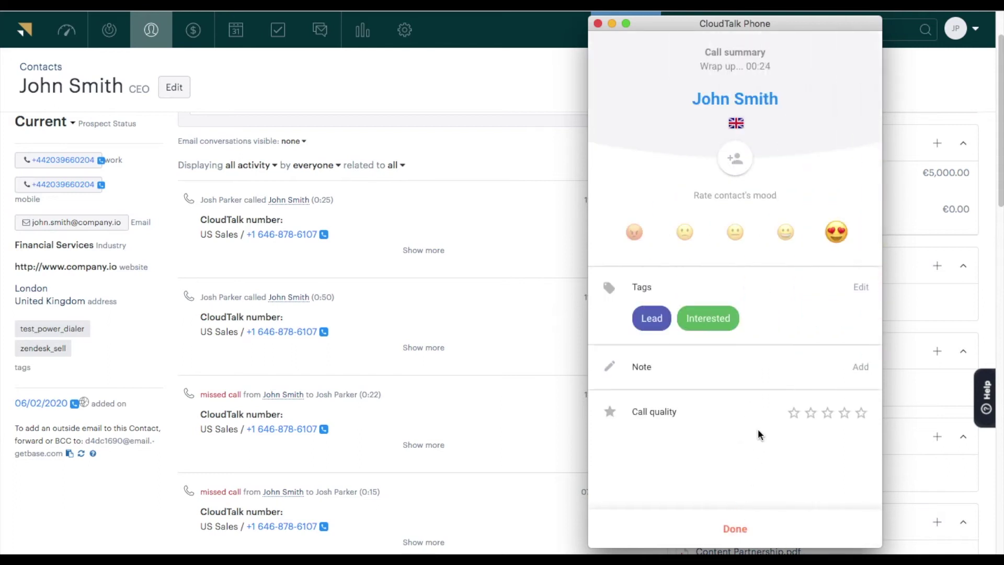
left_click(860, 367)
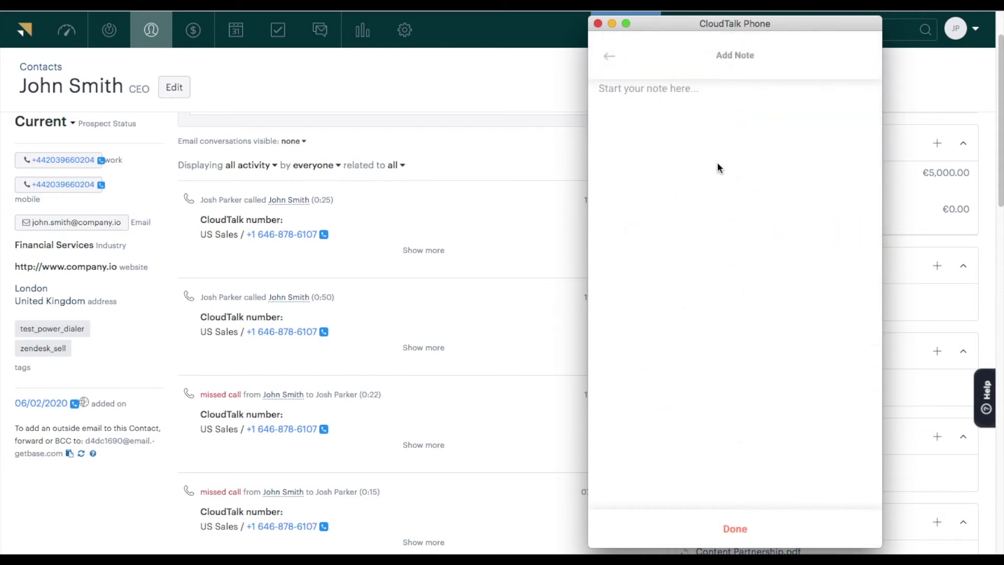
type("Great customer")
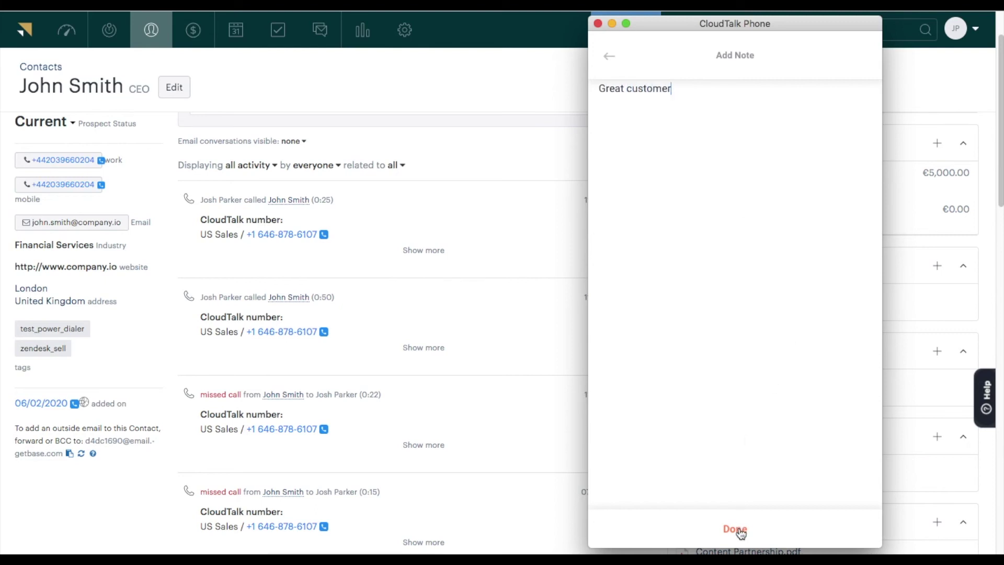
left_click(734, 528)
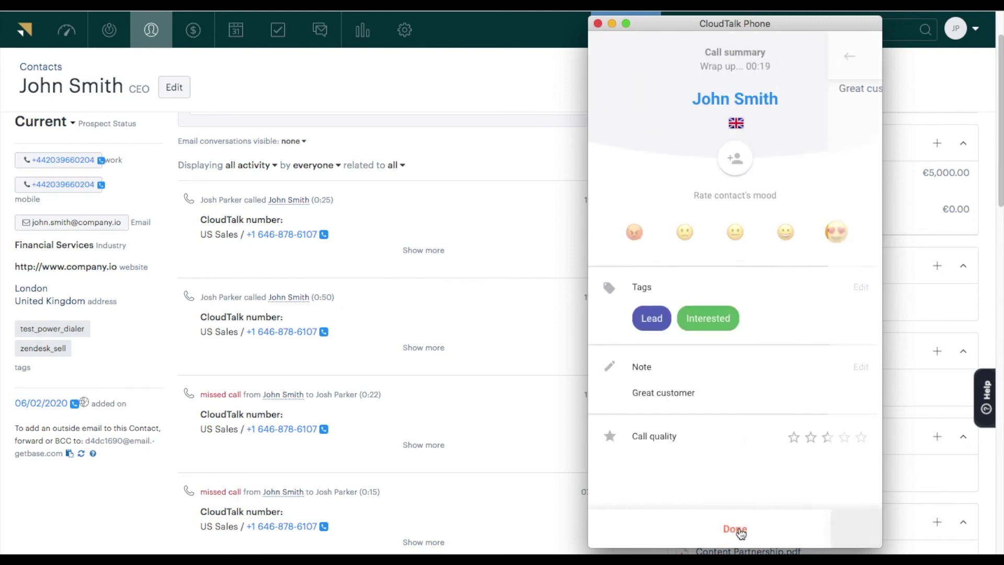
Submit the call summary with five stars, minimize CloudTalk, and expand the latest call's details
left_click(861, 438)
left_click(734, 527)
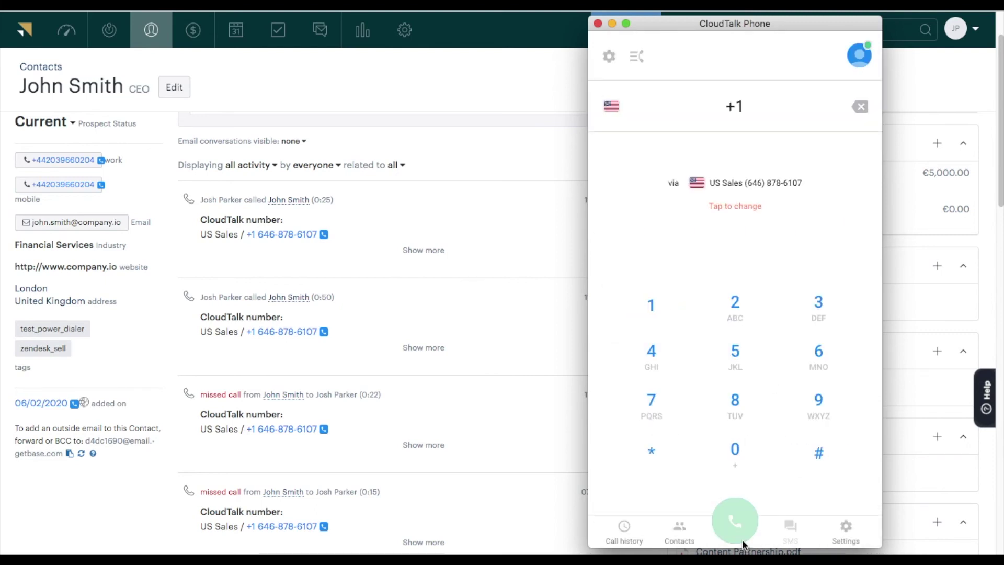
left_click(611, 23)
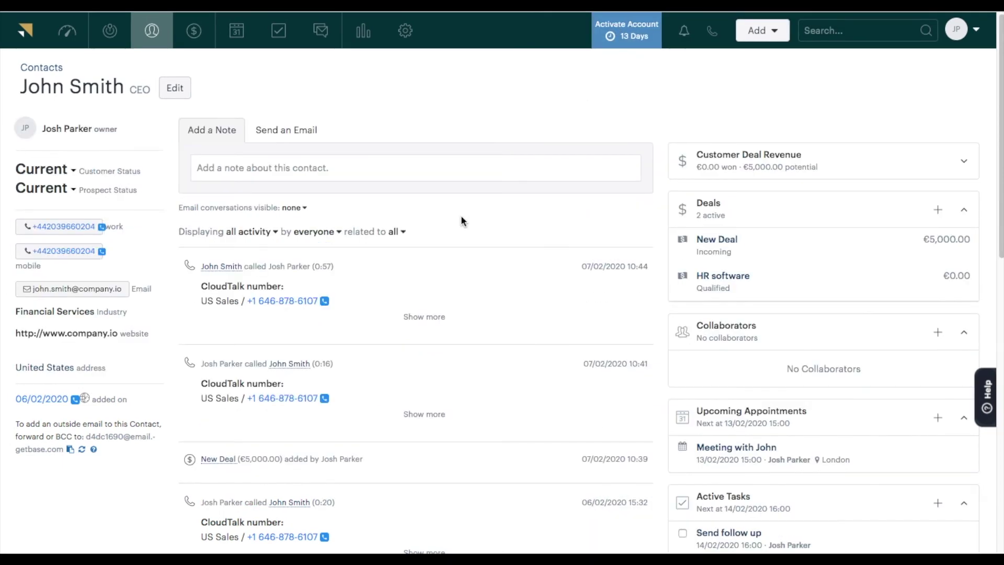
left_click(416, 317)
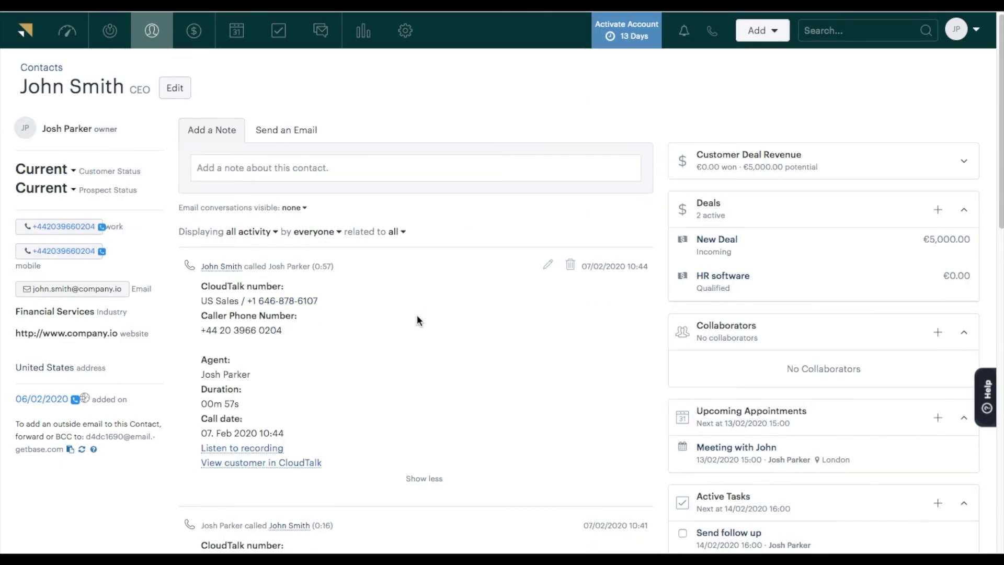